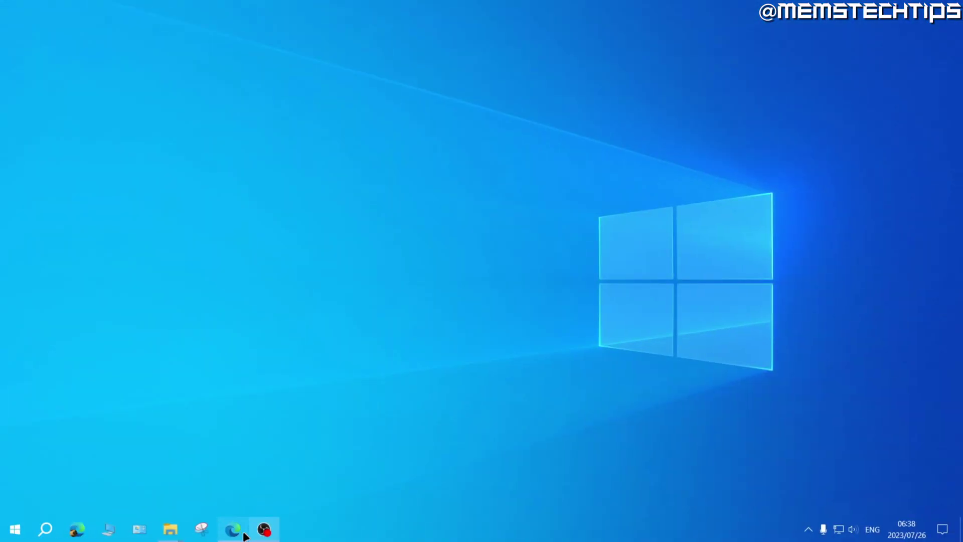
Download the portable HWiNFO zip (hwi_750) from hwinfo.com via the Local (U.S.) mirror
{"action": "left_click", "coordinate": [243, 531]}
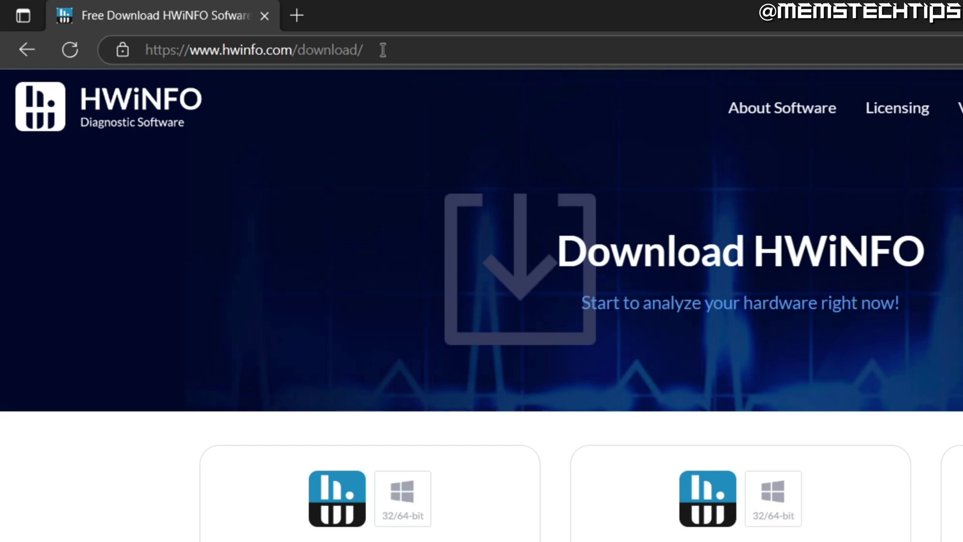
{"action": "left_click_drag", "start_coordinate": [383, 50], "coordinate": [146, 49]}
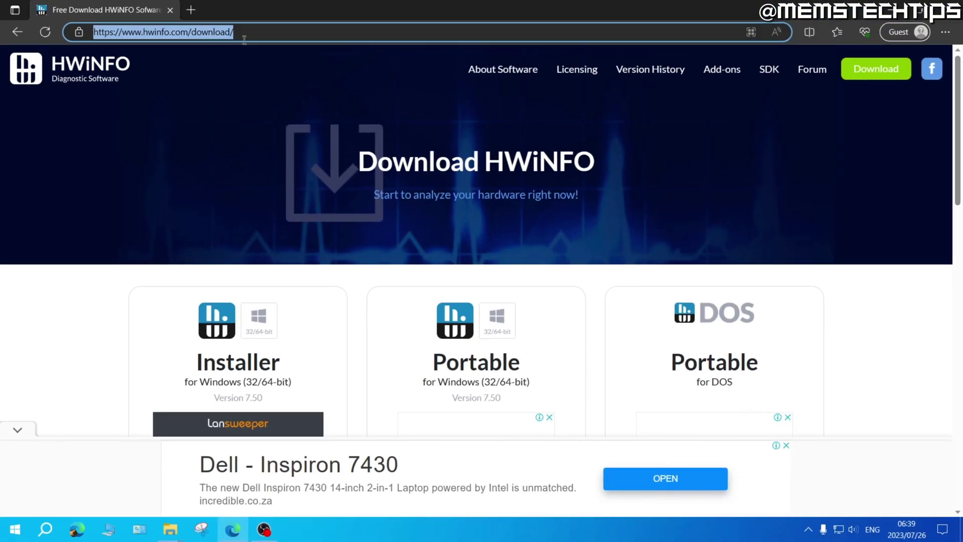
{"action": "left_click", "coordinate": [244, 36]}
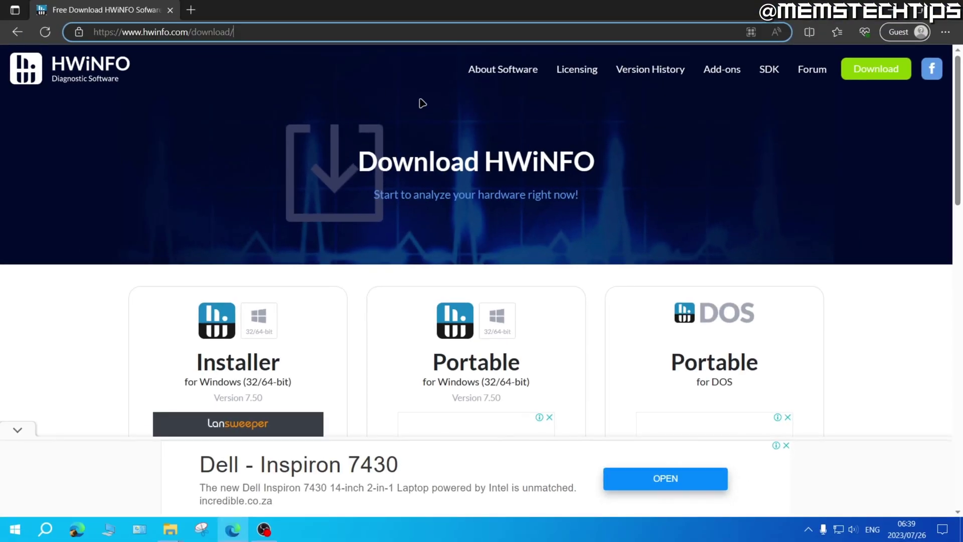
{"action": "scroll", "coordinate": [434, 147], "scroll_direction": "down", "scroll_amount": 1}
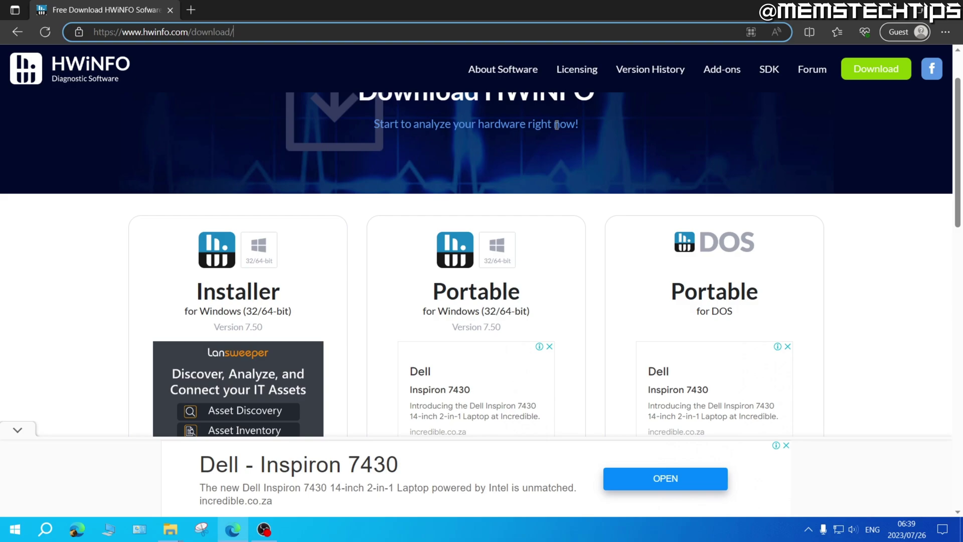
{"action": "scroll", "coordinate": [556, 125], "scroll_direction": "down", "scroll_amount": 2}
{"action": "left_click_drag", "start_coordinate": [432, 151], "coordinate": [531, 154]}
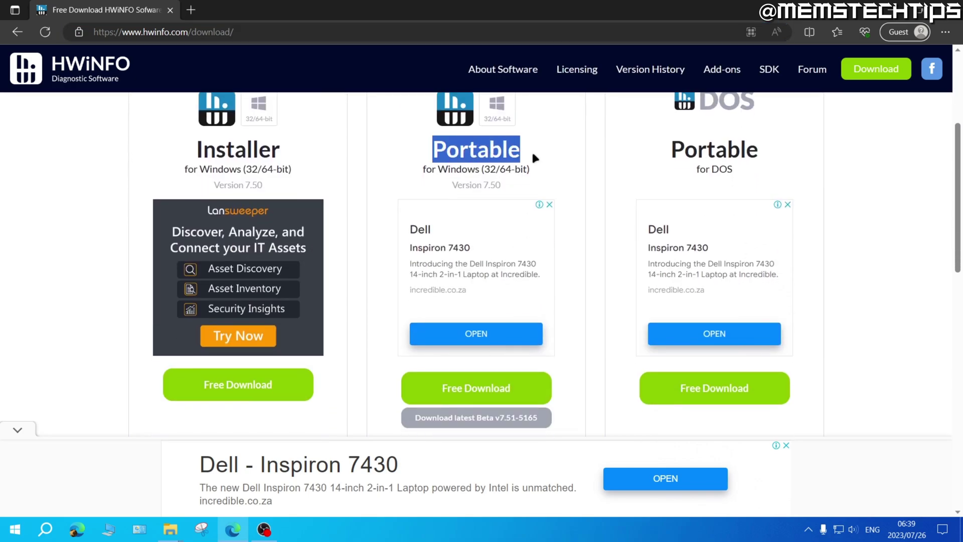
{"action": "scroll", "coordinate": [550, 195], "scroll_direction": "down", "scroll_amount": 1}
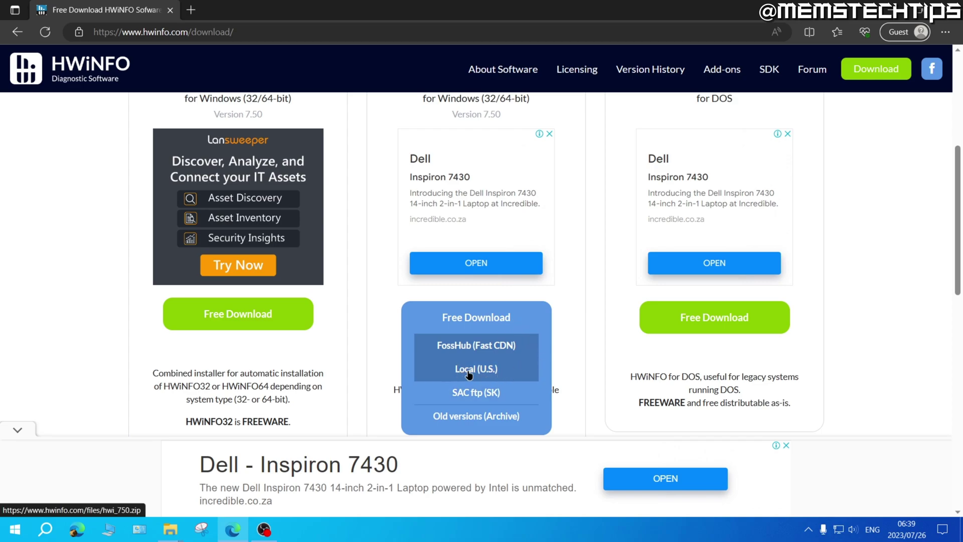
{"action": "left_click", "coordinate": [495, 371]}
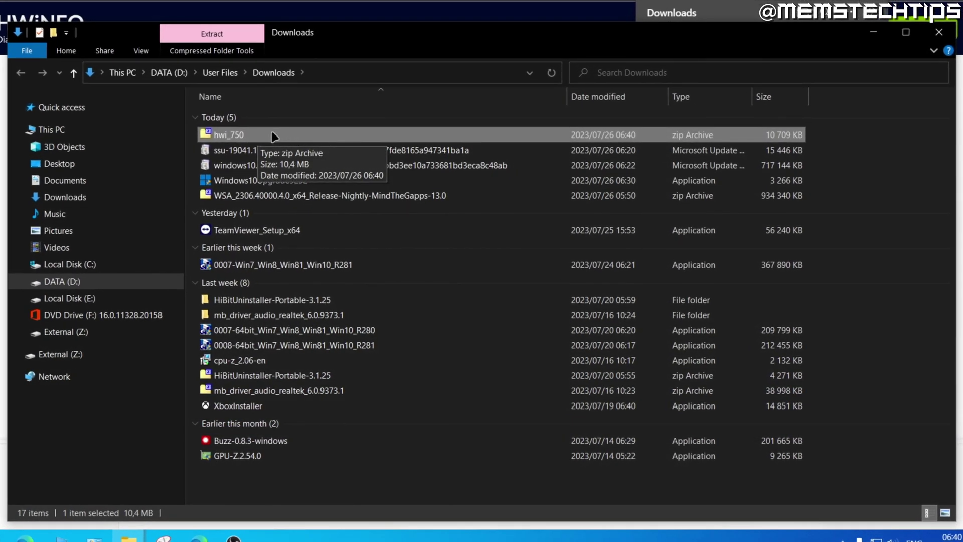
Extract hwi_750.zip with 7-Zip into a new hwi_750 folder and select that folder
{"action": "right_click", "coordinate": [273, 135]}
{"action": "mouse_move", "coordinate": [306, 191]}
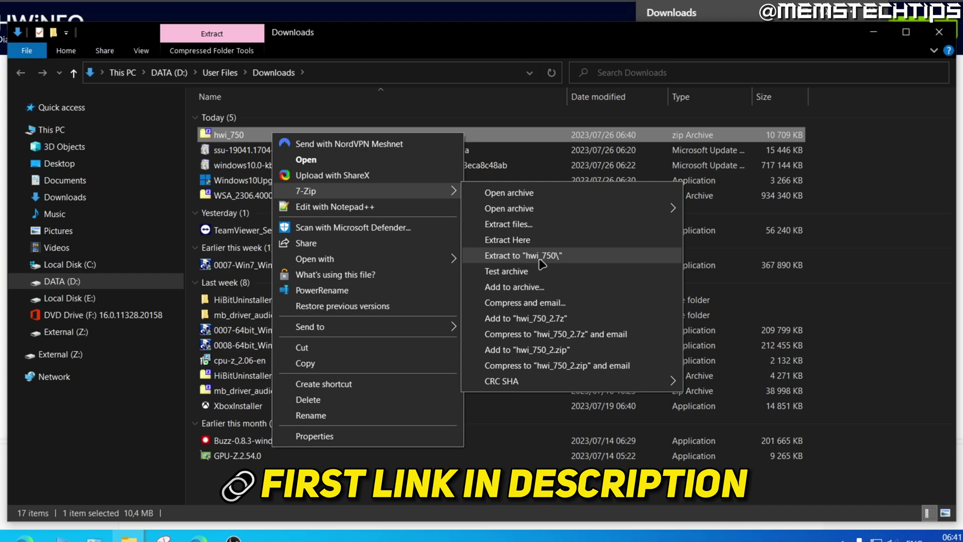
{"action": "left_click", "coordinate": [573, 259]}
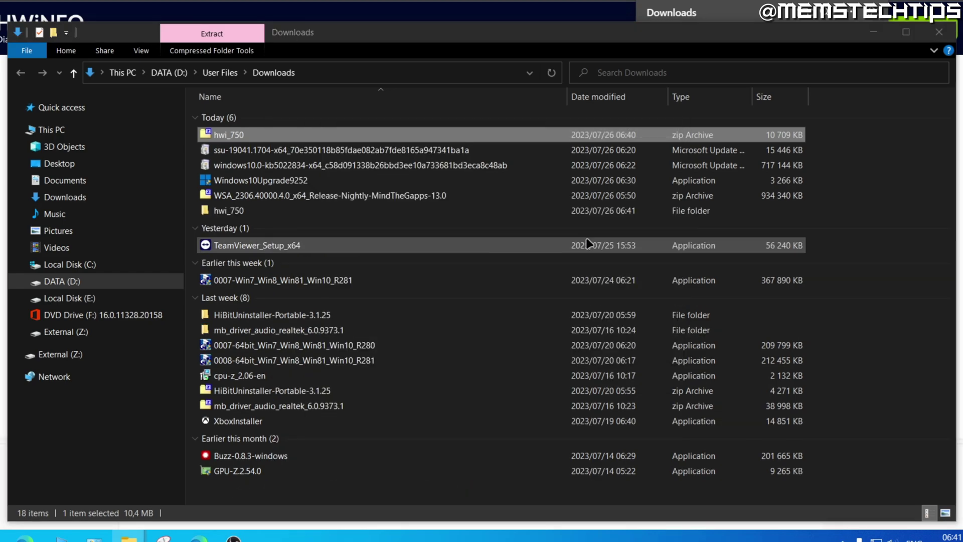
{"action": "left_click", "coordinate": [262, 136]}
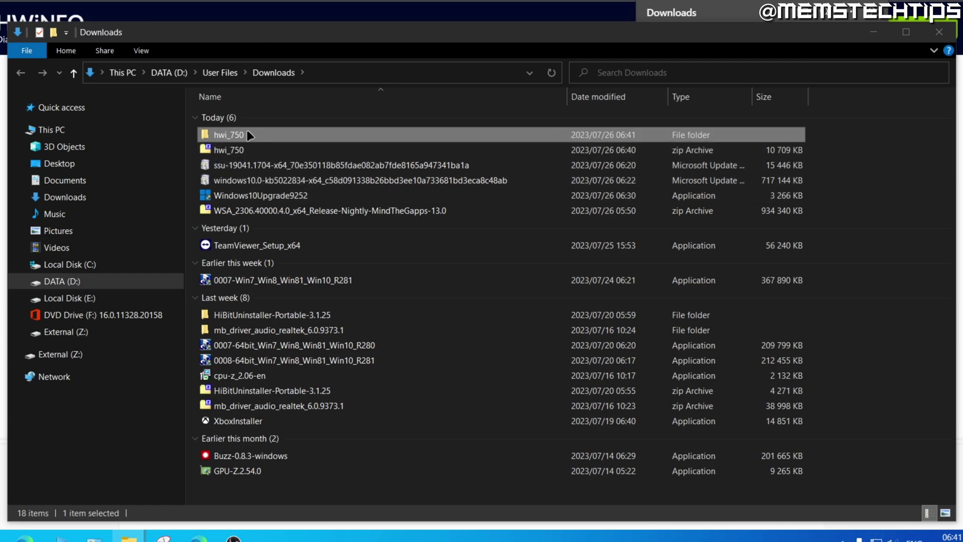
Launch HWiNFO64.exe from inside the hwi_750 folder
{"action": "double_click", "coordinate": [253, 135]}
{"action": "left_click", "coordinate": [226, 137]}
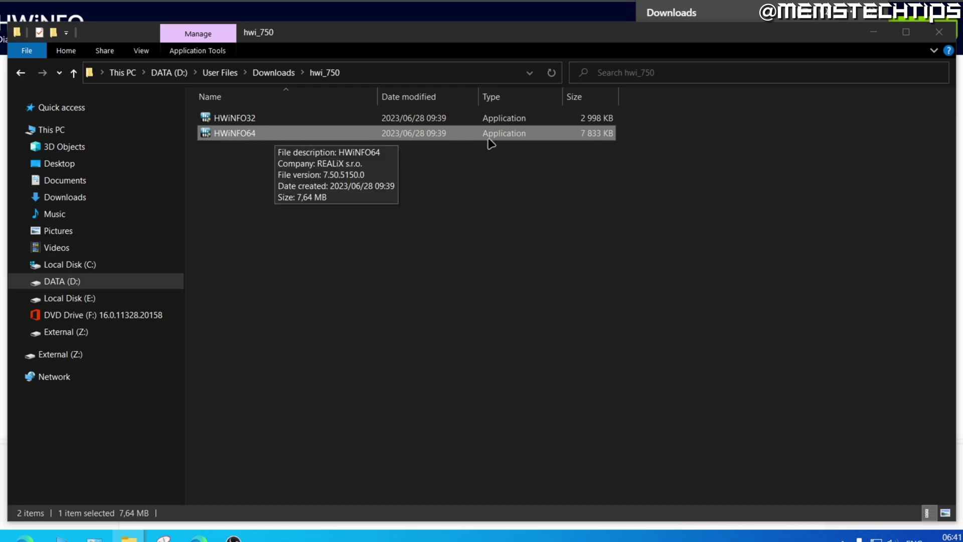
{"action": "double_click", "coordinate": [306, 135]}
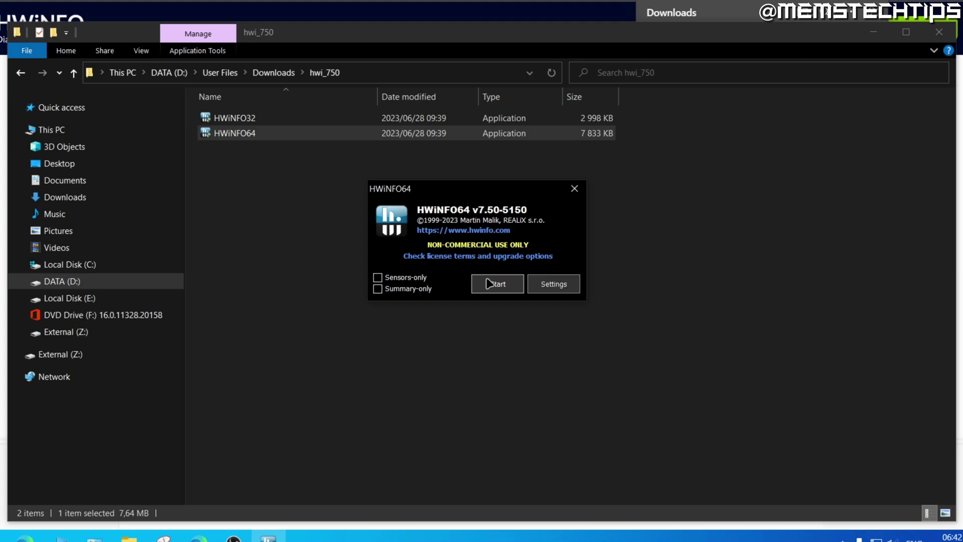
Start the HWiNFO64 scan, then close the CPU Active Clock and System Summary windows
{"action": "left_click", "coordinate": [506, 290]}
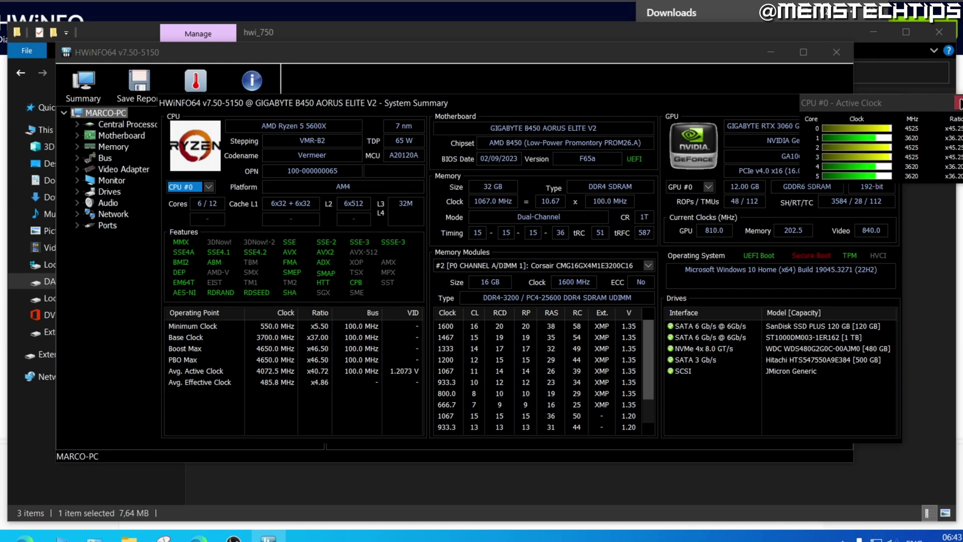
{"action": "left_click", "coordinate": [959, 102]}
{"action": "left_click", "coordinate": [895, 103]}
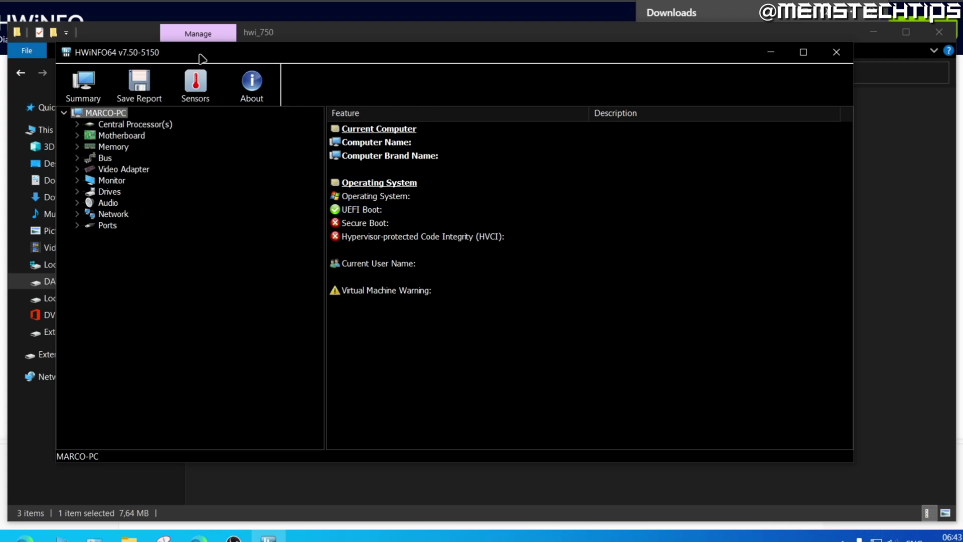
Open Sensors Status and select the CPU temperature sensor group
{"action": "left_click", "coordinate": [200, 88]}
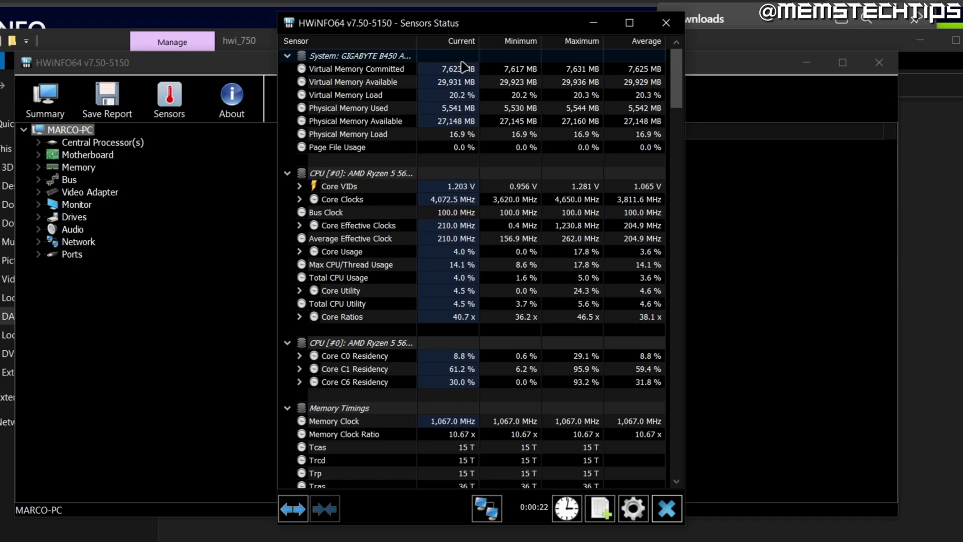
{"action": "scroll", "coordinate": [414, 135], "scroll_direction": "down", "scroll_amount": 2}
{"action": "scroll", "coordinate": [414, 135], "scroll_direction": "down", "scroll_amount": 3}
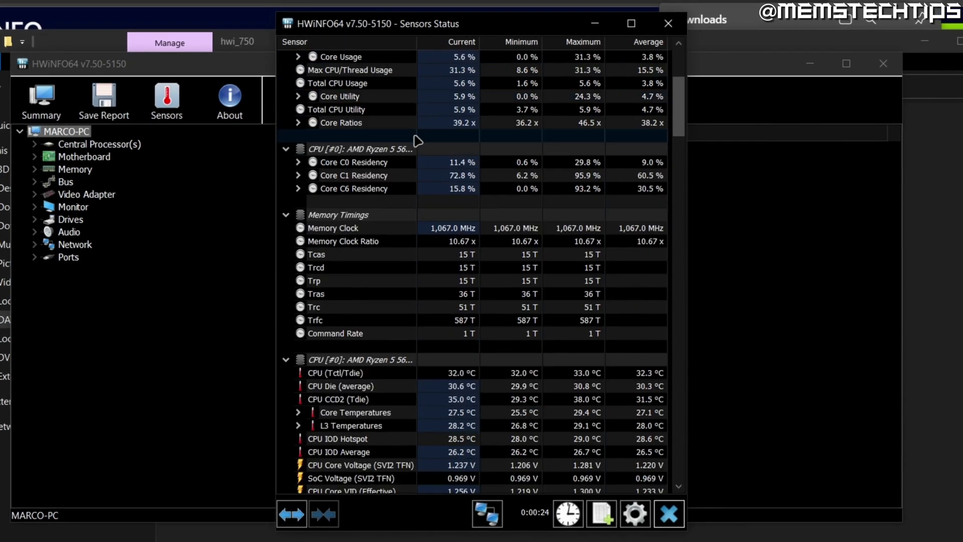
{"action": "scroll", "coordinate": [410, 139], "scroll_direction": "down", "scroll_amount": 3}
{"action": "left_click", "coordinate": [393, 245]}
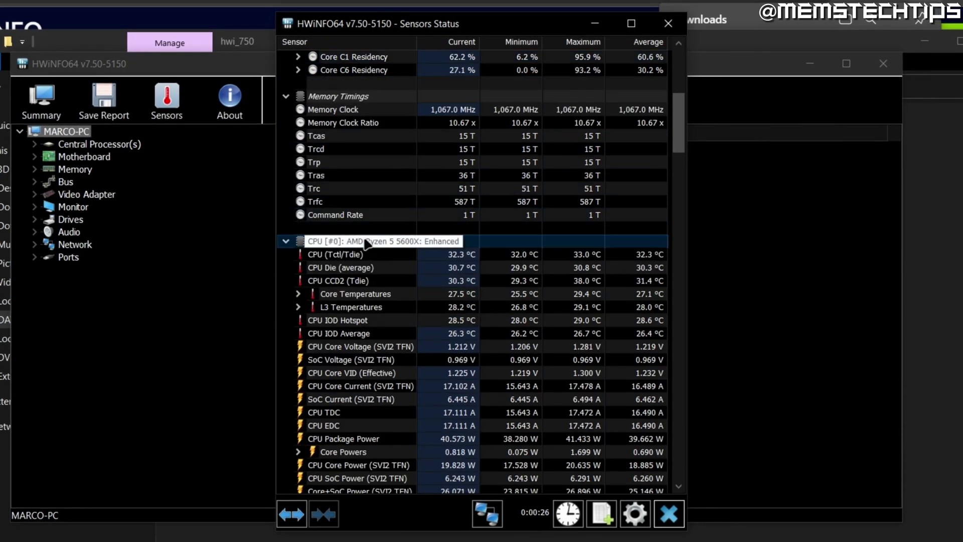
{"action": "scroll", "coordinate": [397, 250], "scroll_direction": "down", "scroll_amount": 1}
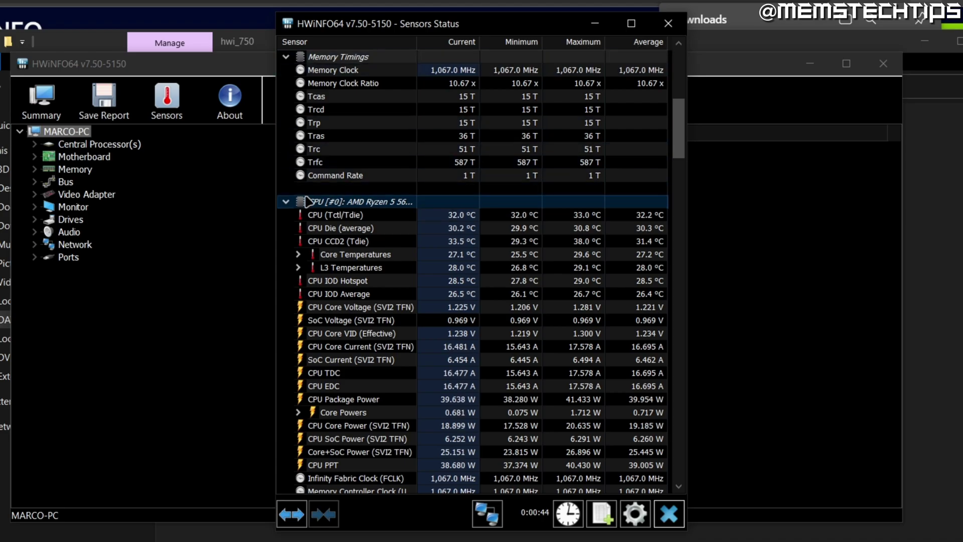
{"action": "scroll", "coordinate": [399, 185], "scroll_direction": "up", "scroll_amount": 4}
{"action": "scroll", "coordinate": [413, 188], "scroll_direction": "up", "scroll_amount": 3}
{"action": "scroll", "coordinate": [413, 188], "scroll_direction": "up", "scroll_amount": 1}
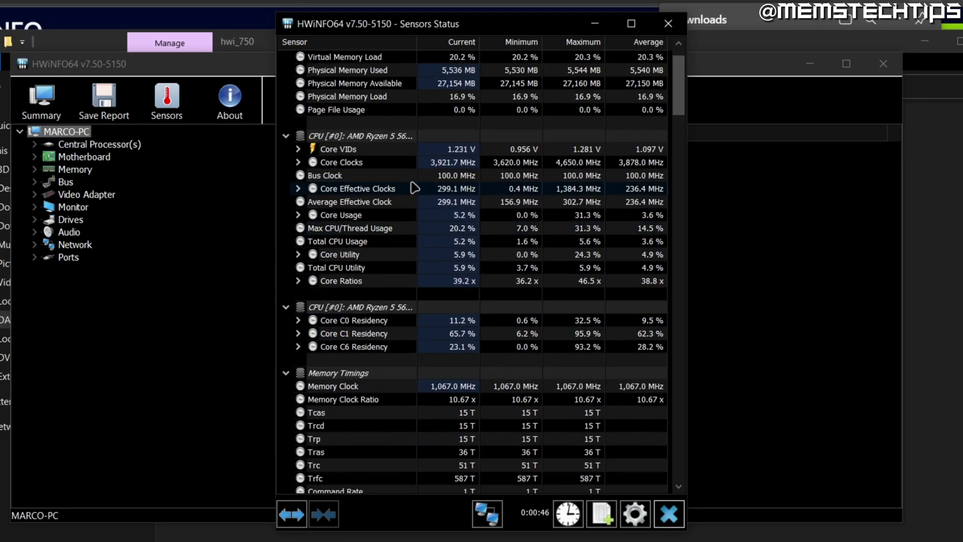
{"action": "scroll", "coordinate": [413, 188], "scroll_direction": "down", "scroll_amount": 7}
{"action": "scroll", "coordinate": [413, 188], "scroll_direction": "down", "scroll_amount": 3}
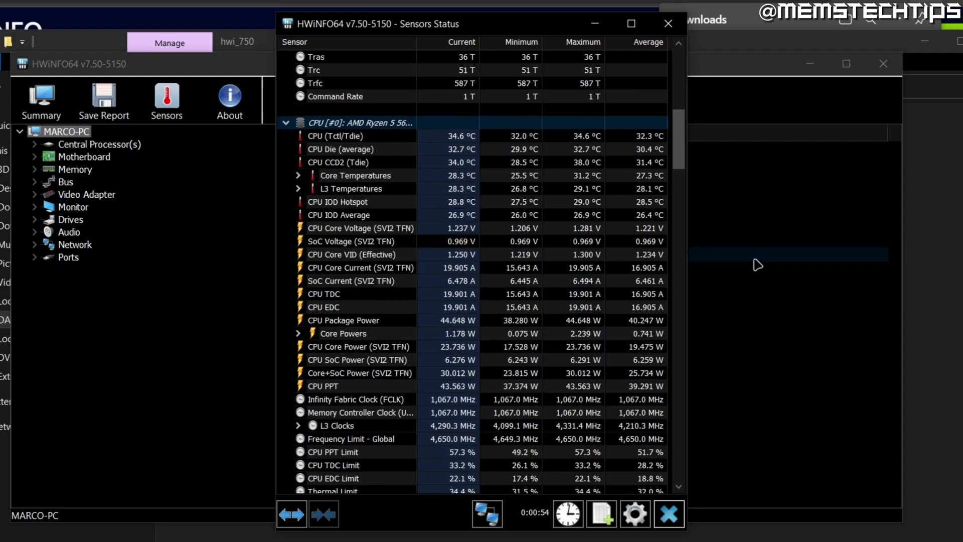